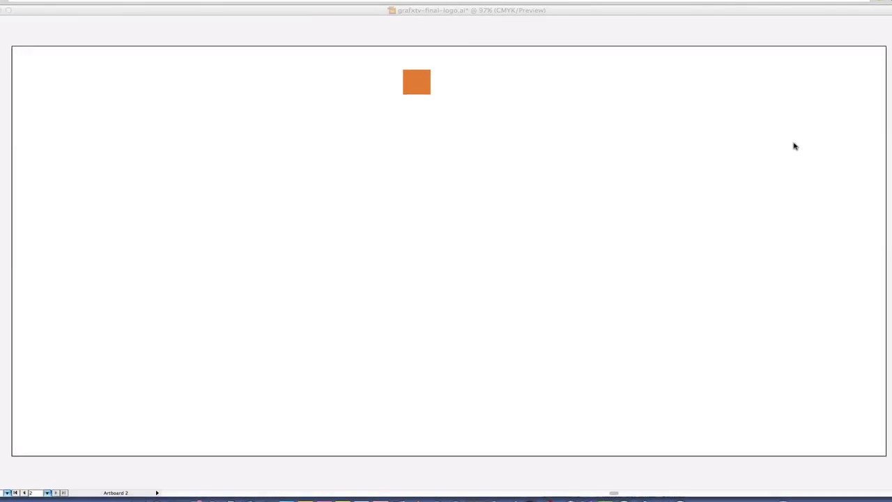
- Move the orange square to the upper left and apply the Complementary harmony rule in the Color Guide
left_click(644, 154)
left_click_drag(413, 72, 196, 142)
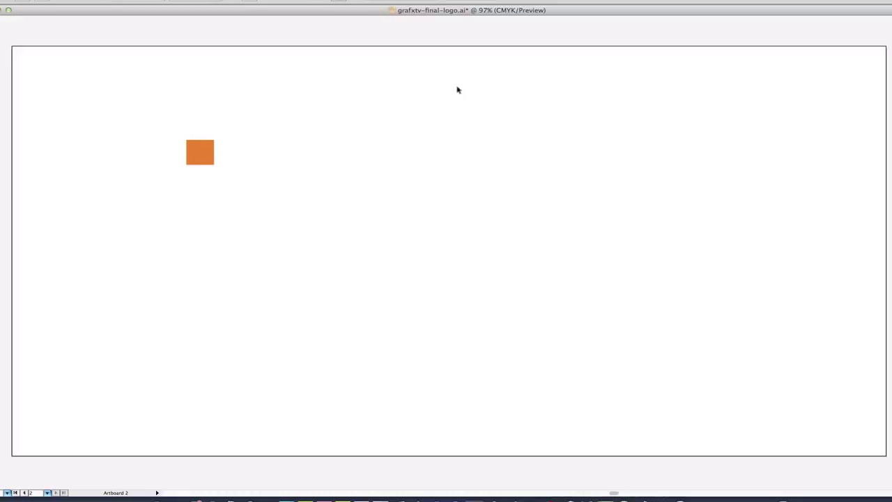
left_click(882, 37)
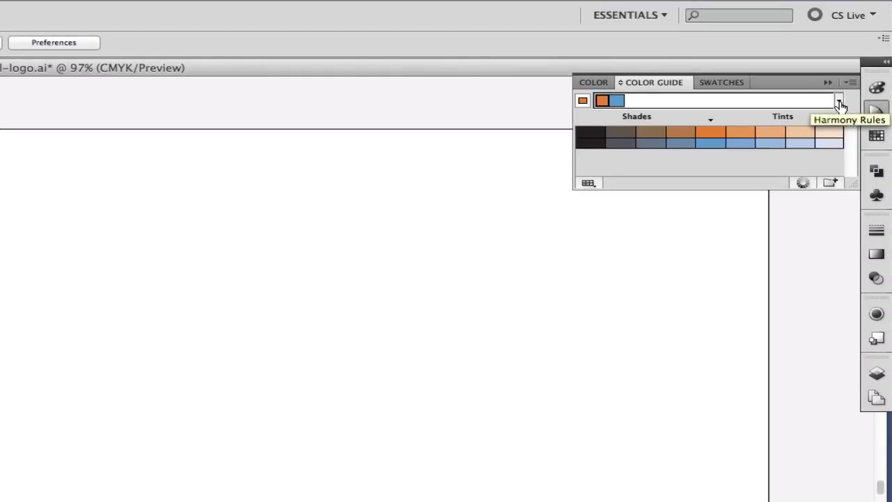
left_click(840, 103)
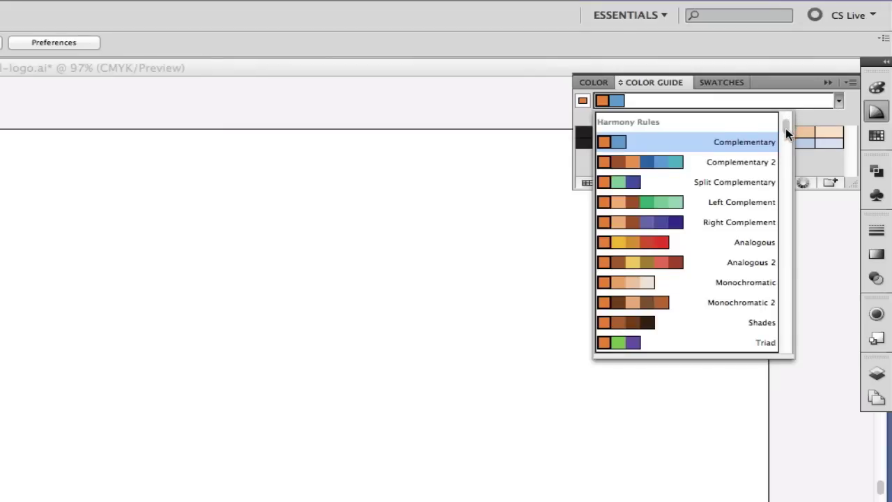
mouse_move(786, 128)
left_mouse_down()
mouse_move(789, 210)
mouse_move(792, 122)
left_mouse_up()
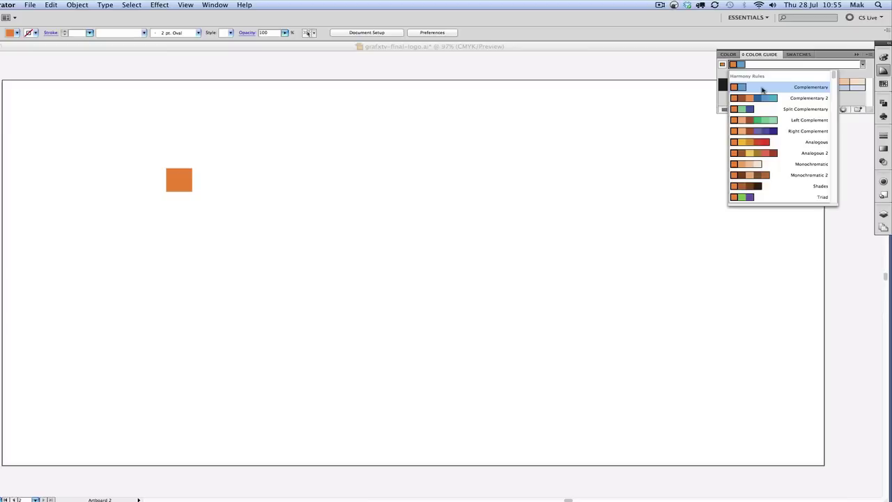
left_click(762, 89)
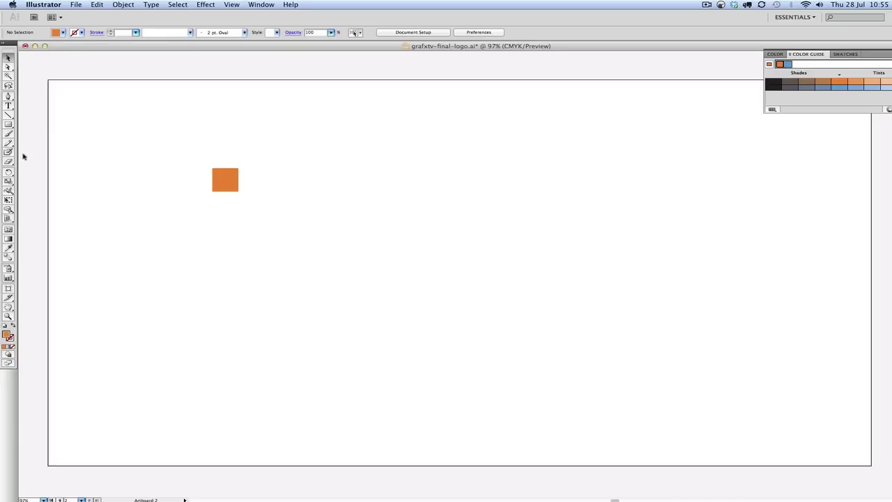
- Draw a second square beside the orange one and fill it with the complementary blue
left_click(8, 124)
left_click_drag(247, 167, 275, 191)
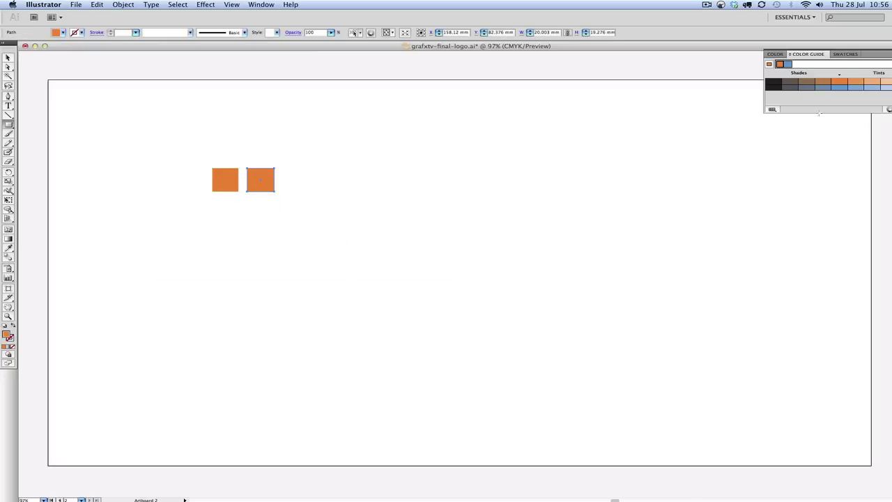
left_click(840, 87)
left_click(7, 58)
left_click(316, 211)
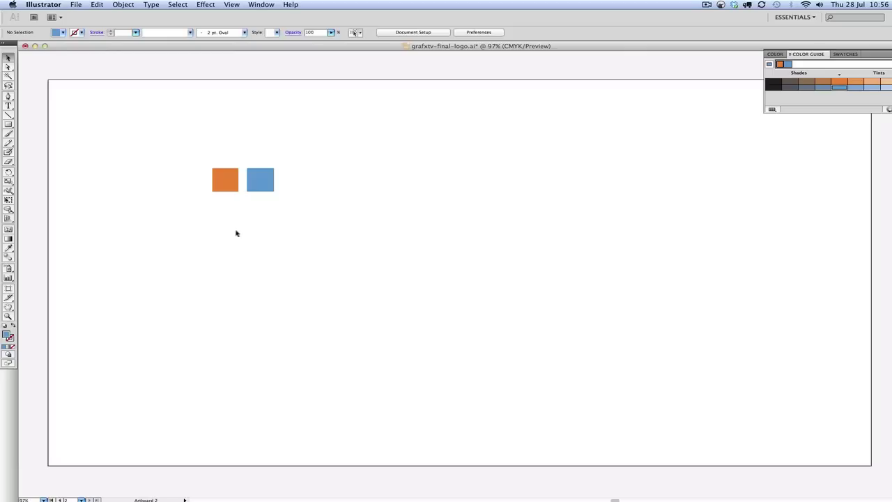
- Duplicate the orange and blue pair into a lower row and make its first square black
left_click_drag(204, 178, 343, 219)
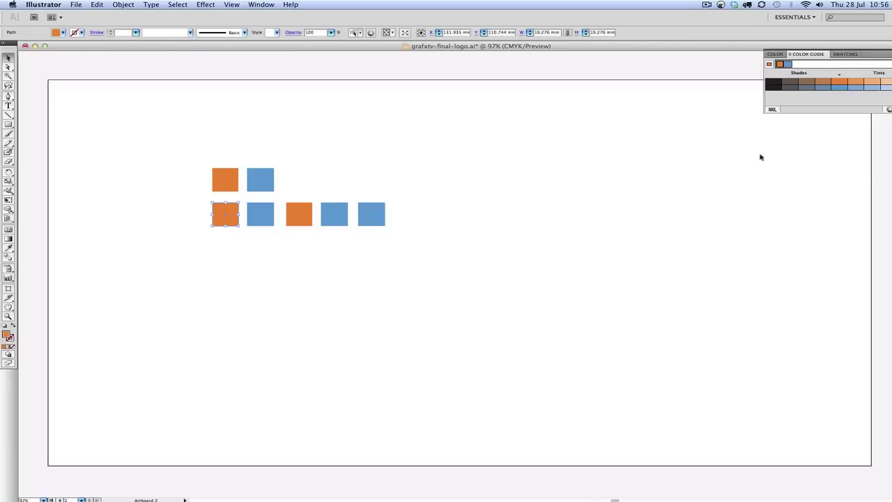
left_click(773, 85)
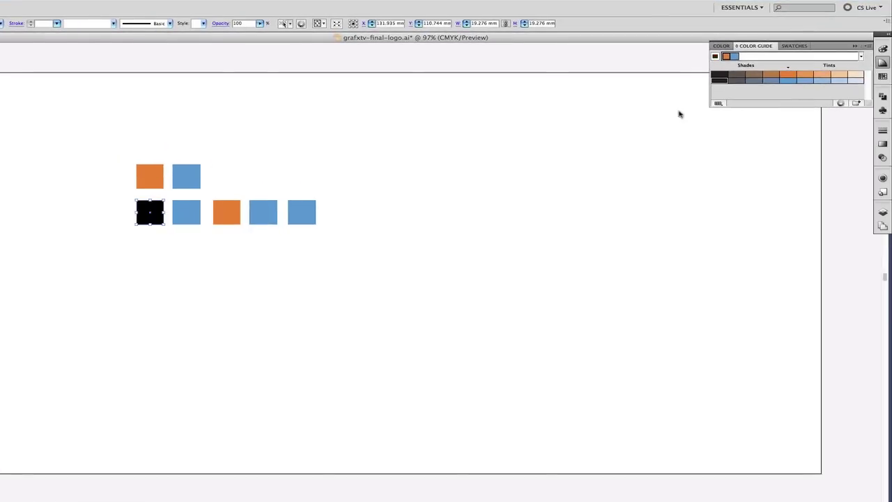
left_click(178, 239)
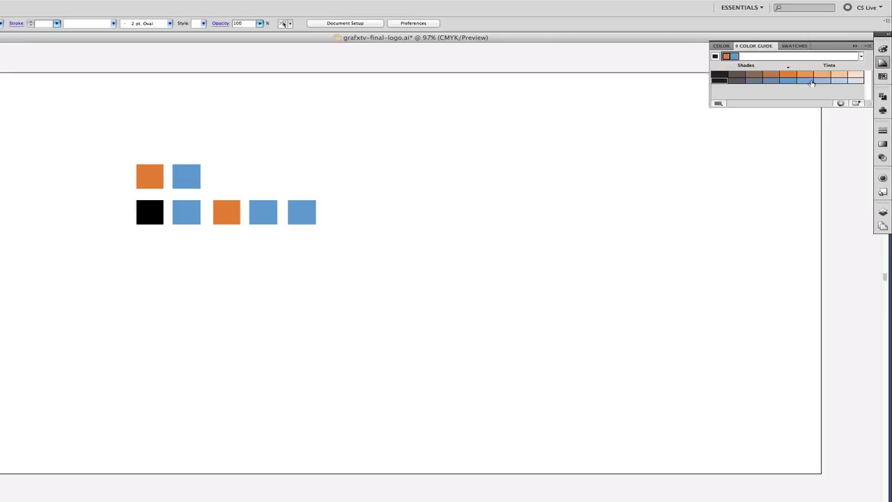
- Set the Color Guide to show Warm/Cool, then Vivid/Muted variations
left_click(868, 46)
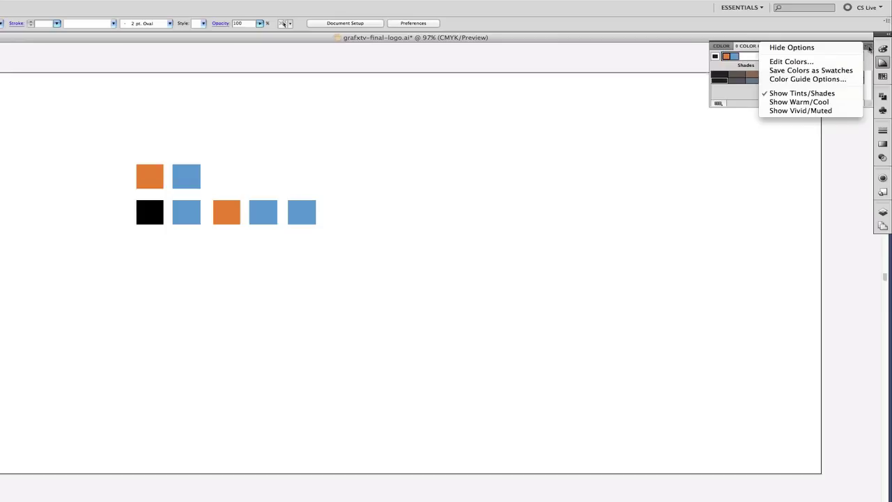
left_click(828, 104)
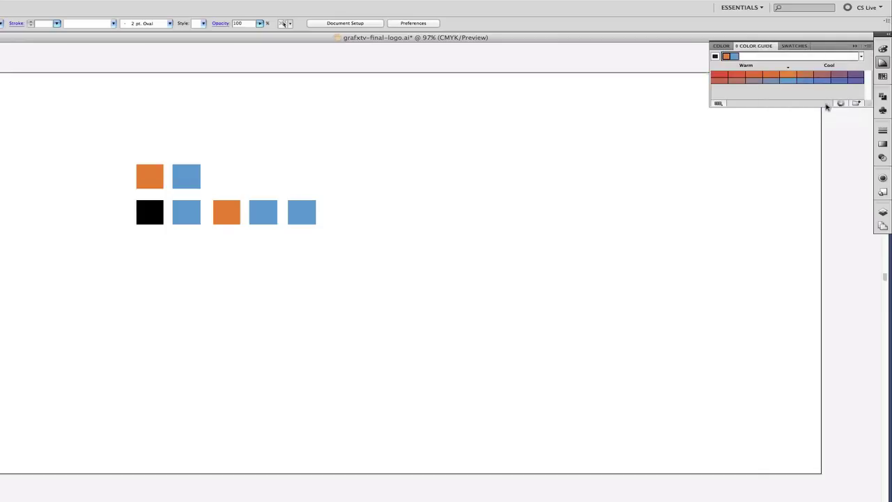
left_click(868, 47)
left_click(820, 111)
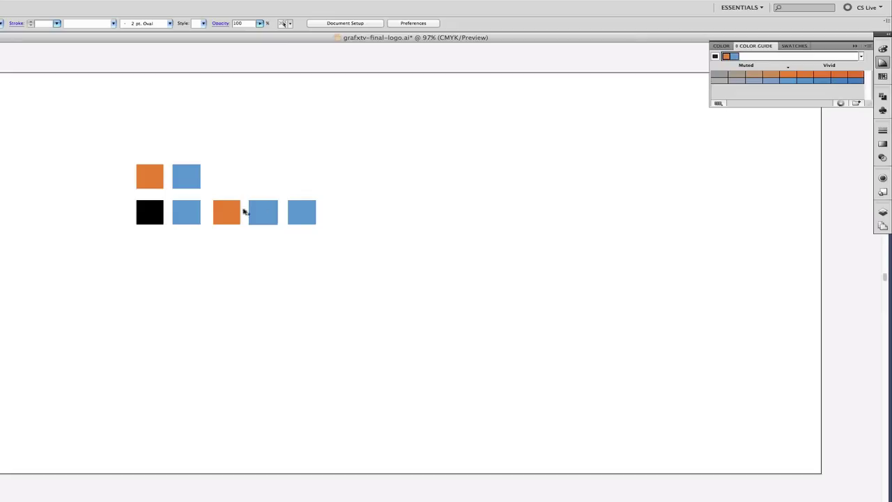
- Fill the second lower-row square with the muted grey swatch
left_click(186, 221)
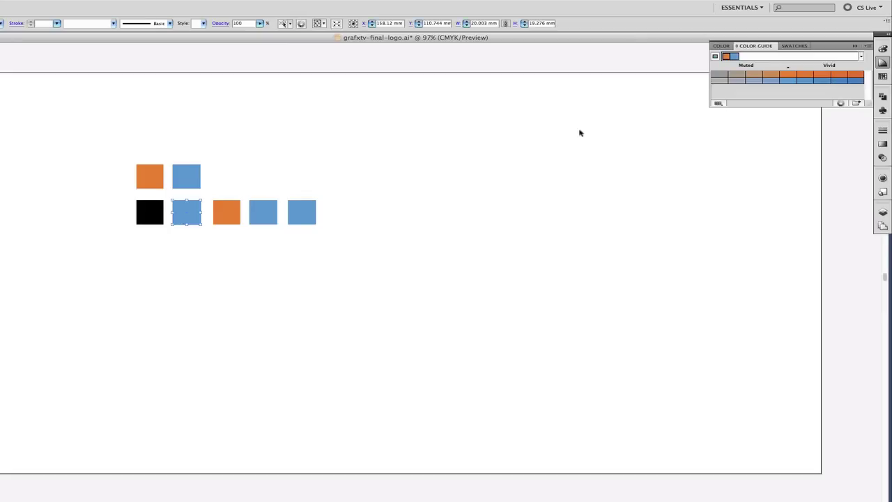
left_click(719, 80)
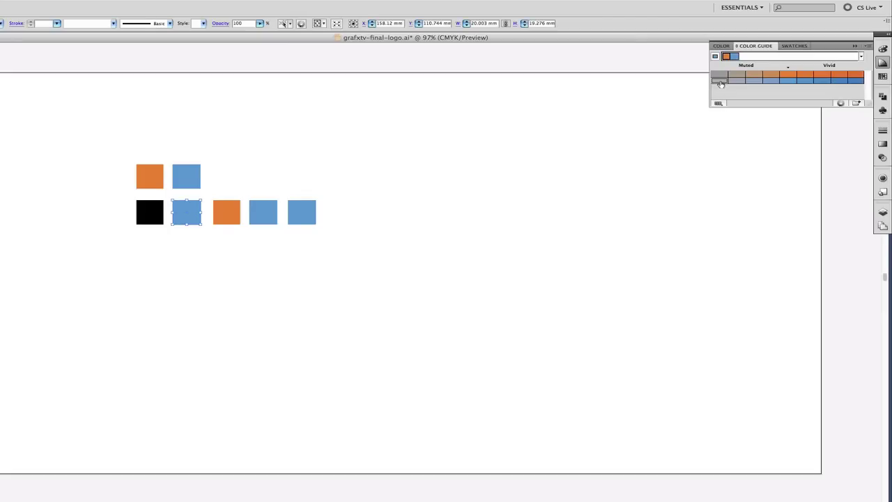
left_click(227, 252)
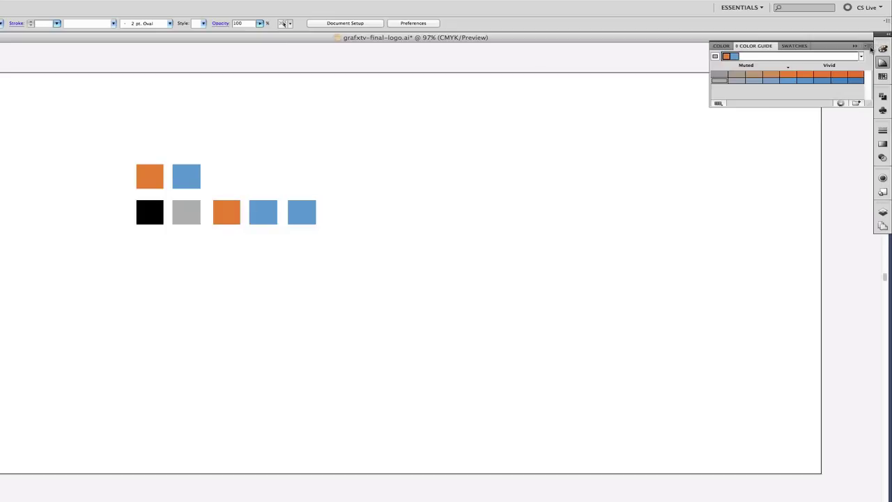
- Show Tints/Shades in the Color Guide and recolour the third bottom square light peach
left_click(870, 48)
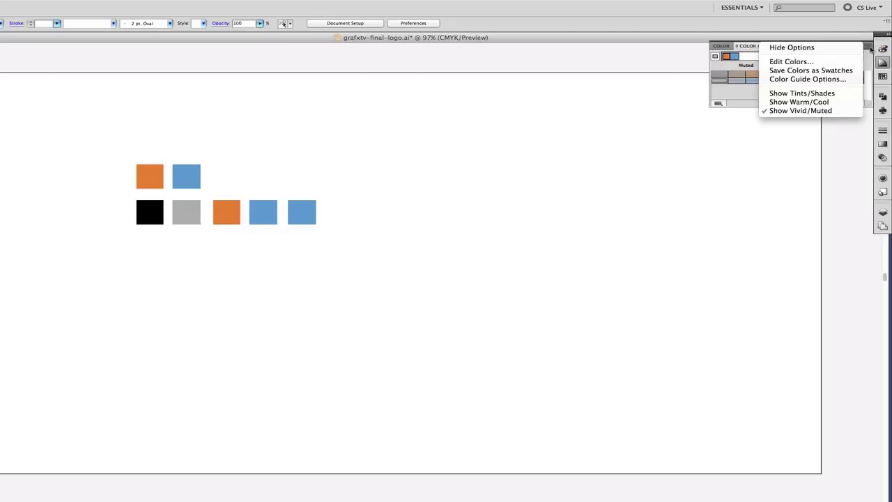
left_click(830, 97)
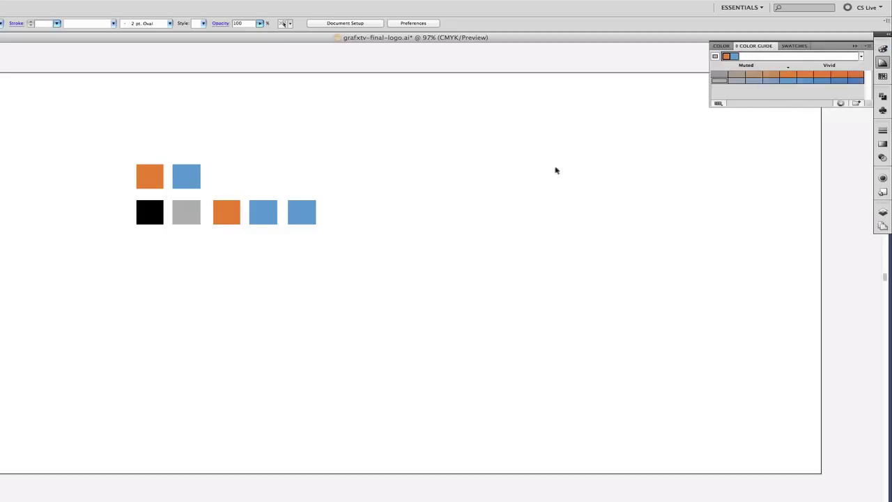
left_click(228, 220)
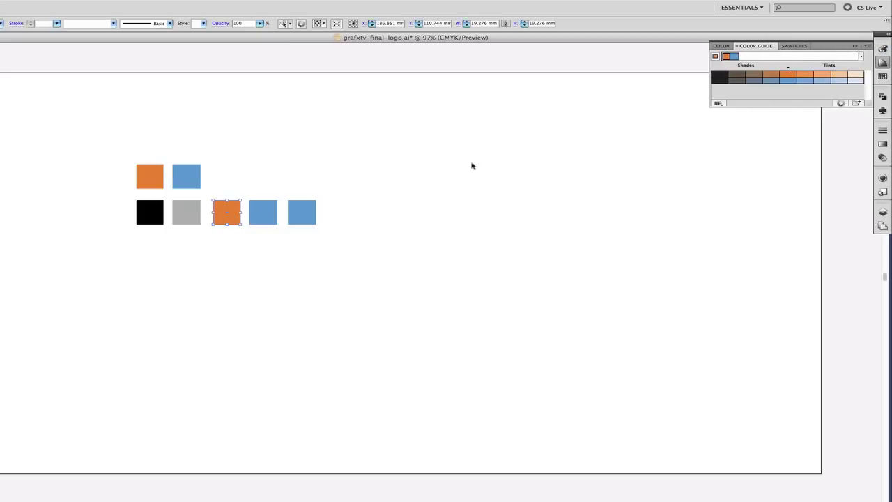
left_click(858, 75)
- Recolour the fourth bottom square blue-purple and the last one orange-brown
left_click(273, 221)
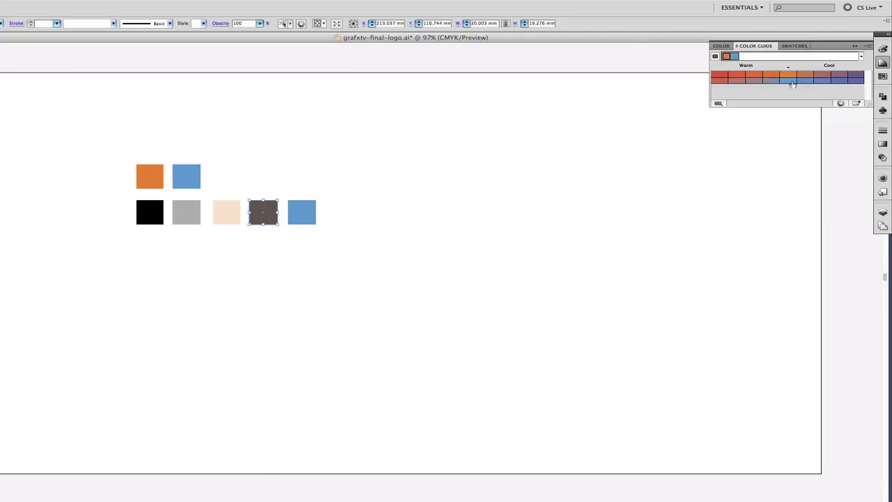
left_click(854, 82)
left_click(352, 245)
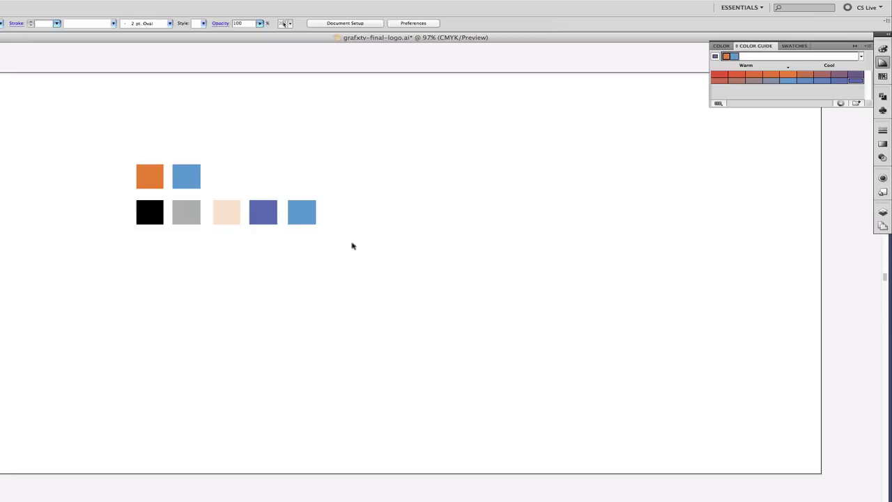
left_click(314, 221)
left_click(821, 76)
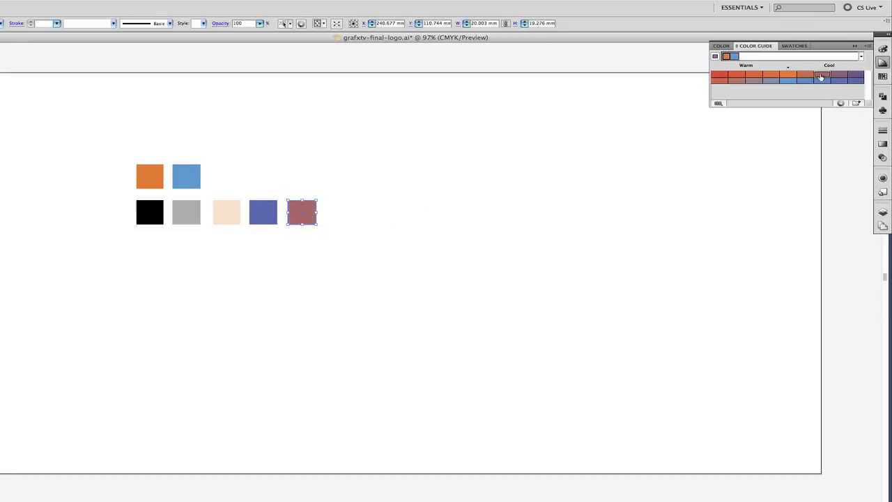
left_click(806, 75)
left_click(410, 239)
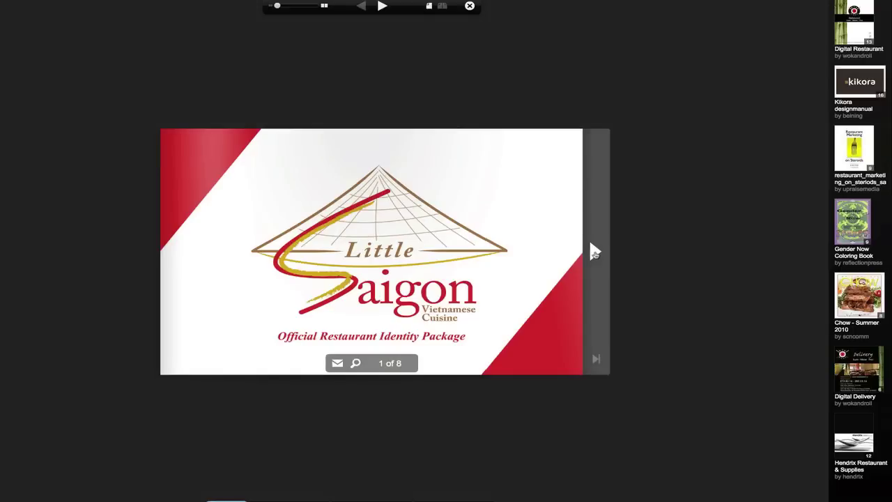
- View the Little Saigon logo and menu colour spread up close, then exit the reader
left_click(591, 248)
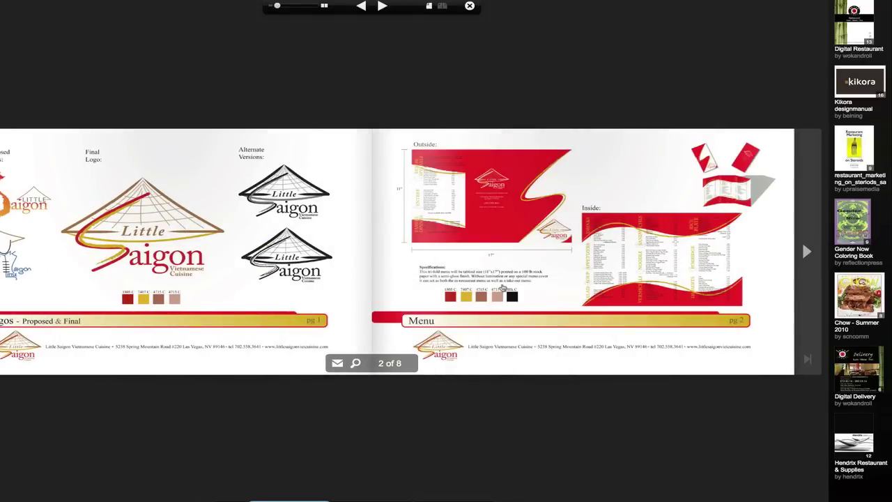
left_click(503, 287)
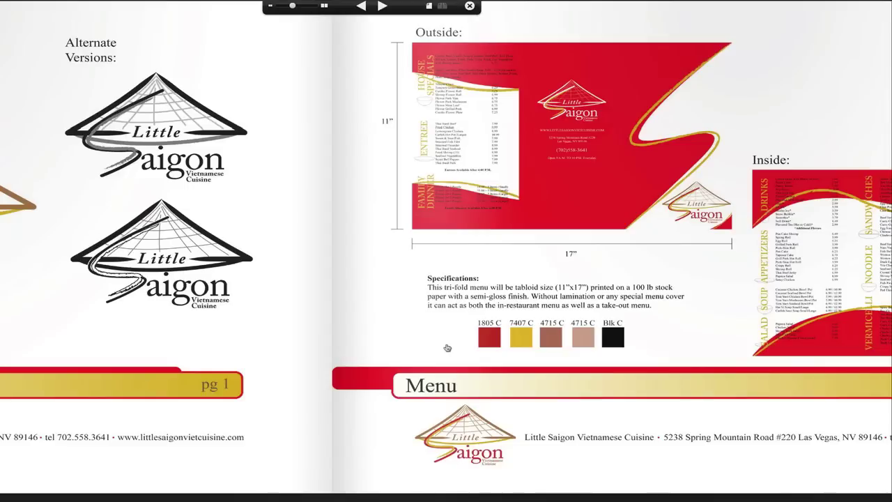
key("Escape")
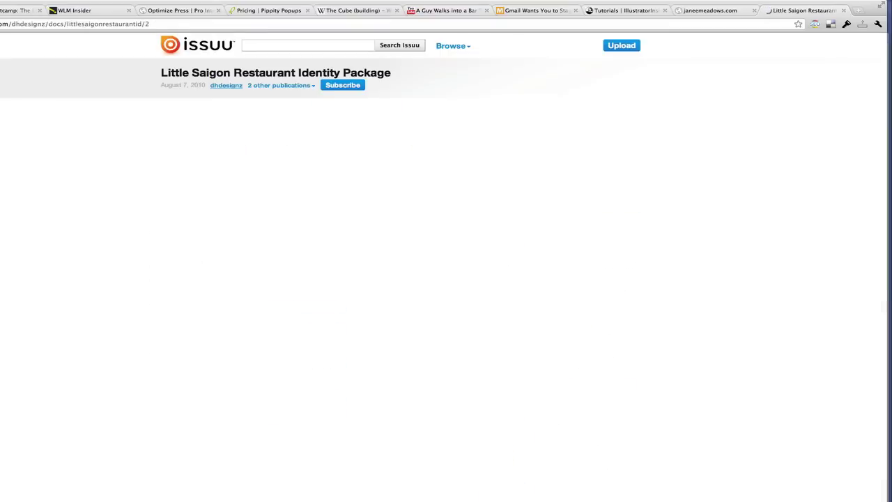
- Open the London Underground Corporate Identity Guidelines in the full-screen reader
key("BackSpace")
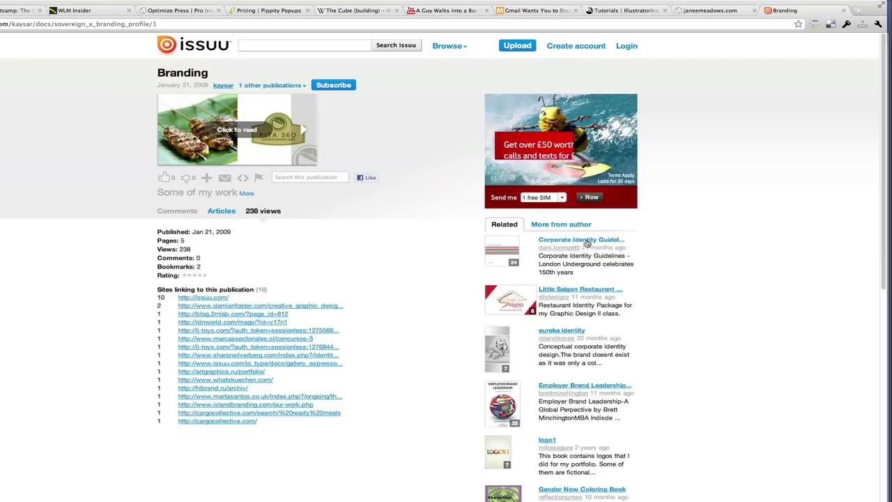
left_click(587, 240)
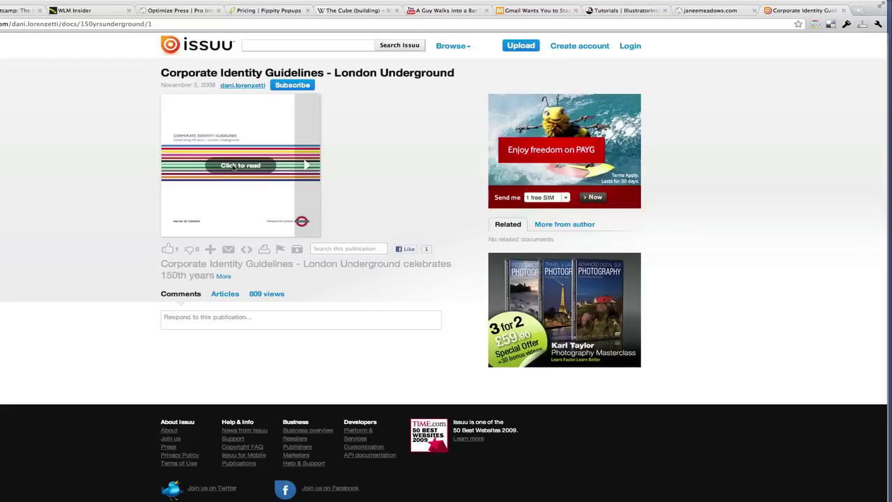
left_click(237, 166)
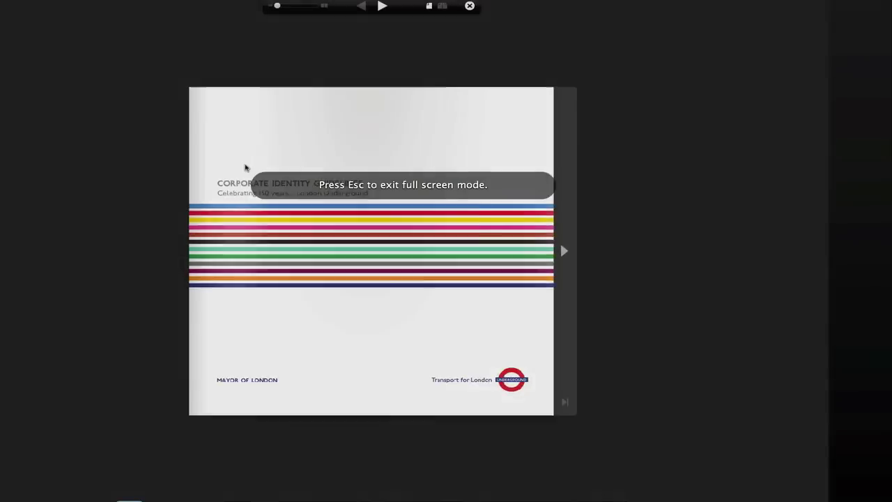
- Page forward through the guidelines to the COLOURS spread at page 16
left_click(578, 249)
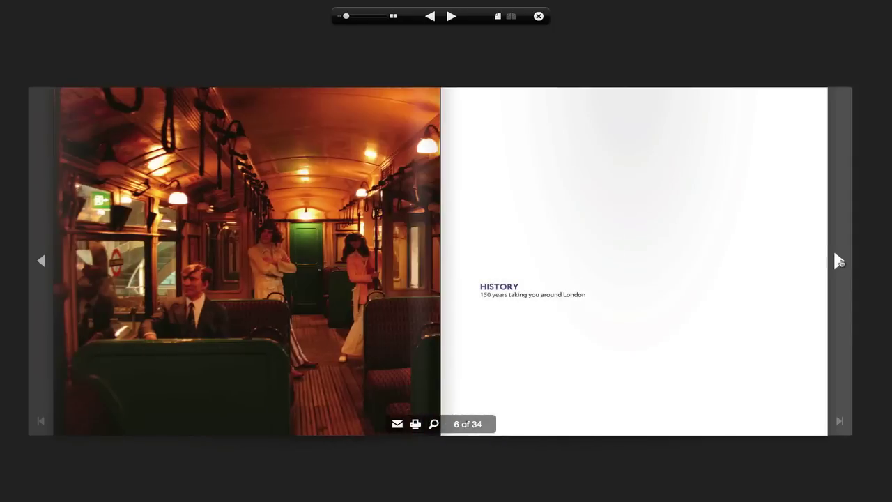
left_click(838, 260)
left_click(838, 260)
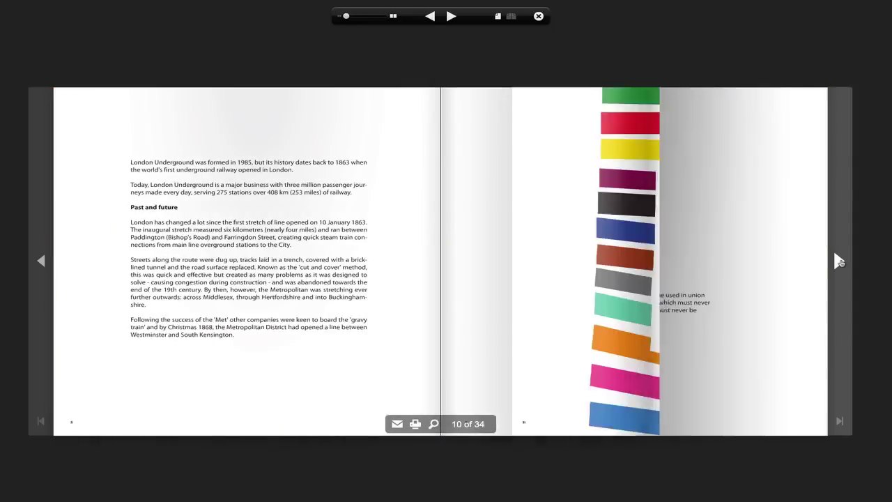
left_click(839, 260)
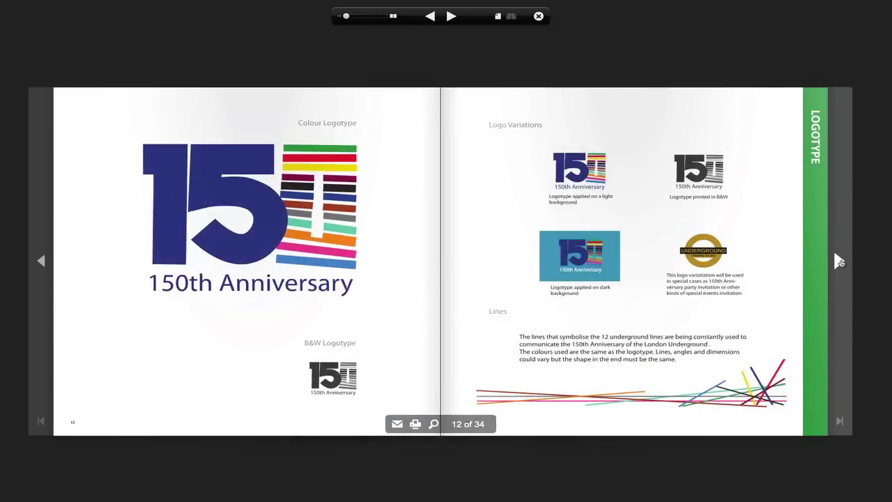
left_click(839, 260)
left_click(838, 260)
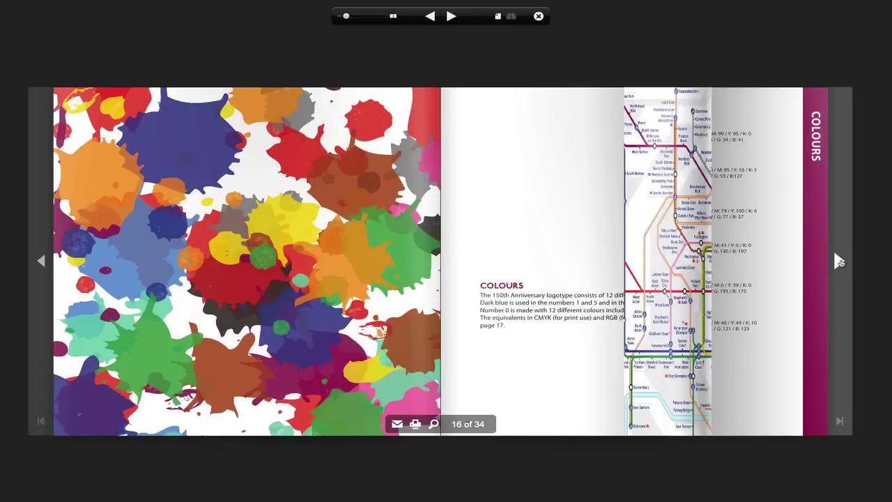